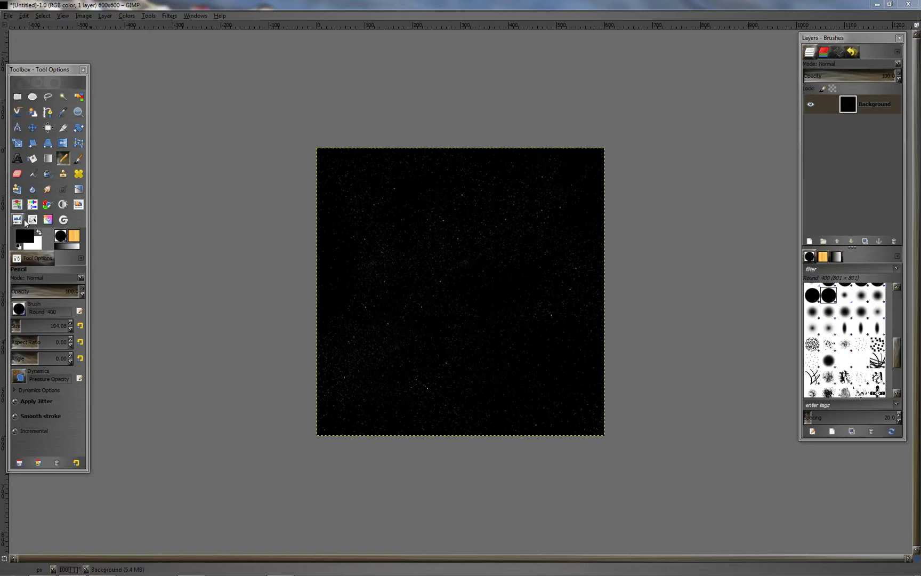
# Stamp a dark red (930000) circle at the canvas centre with the Pencil and Round 400 brush.
pyautogui.click(30, 237)
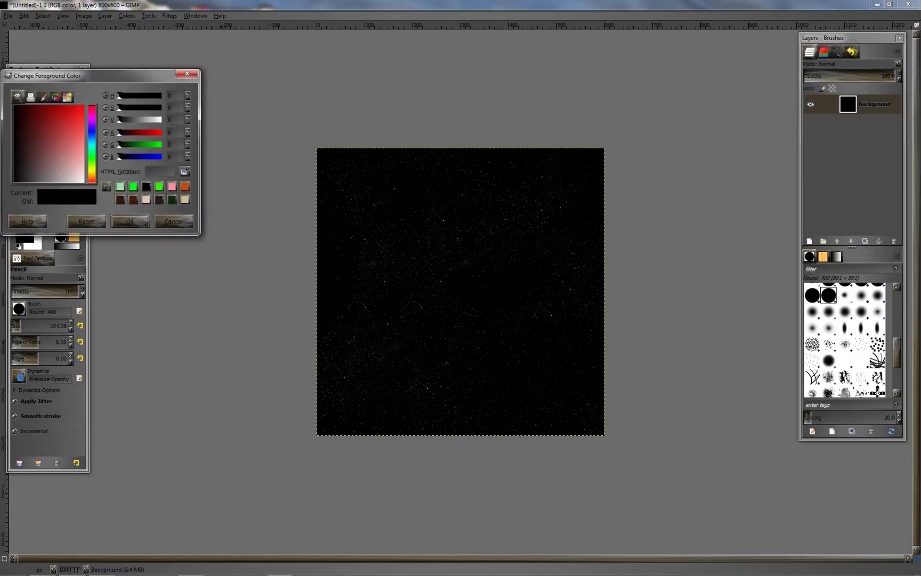
pyautogui.moveTo(57, 116); pyautogui.dragTo(53, 105)
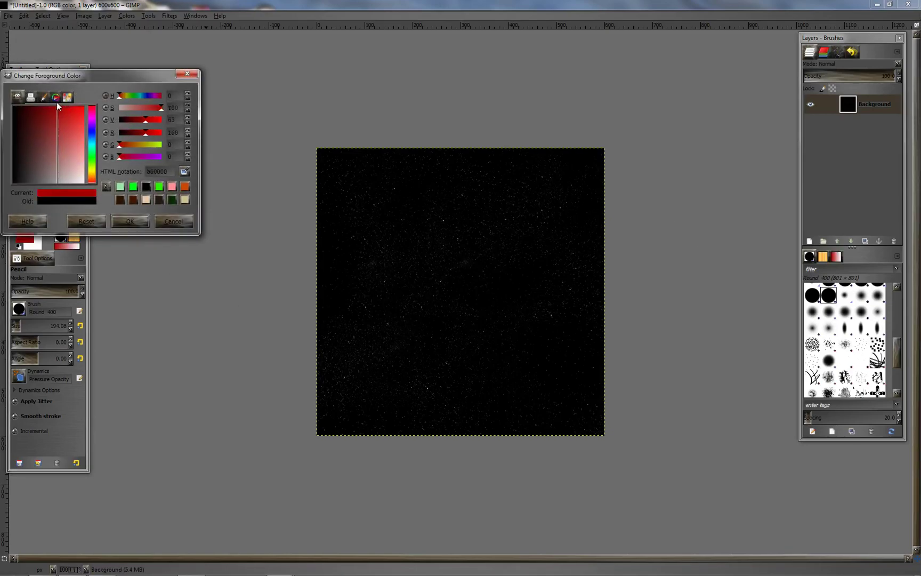
pyautogui.click(133, 220)
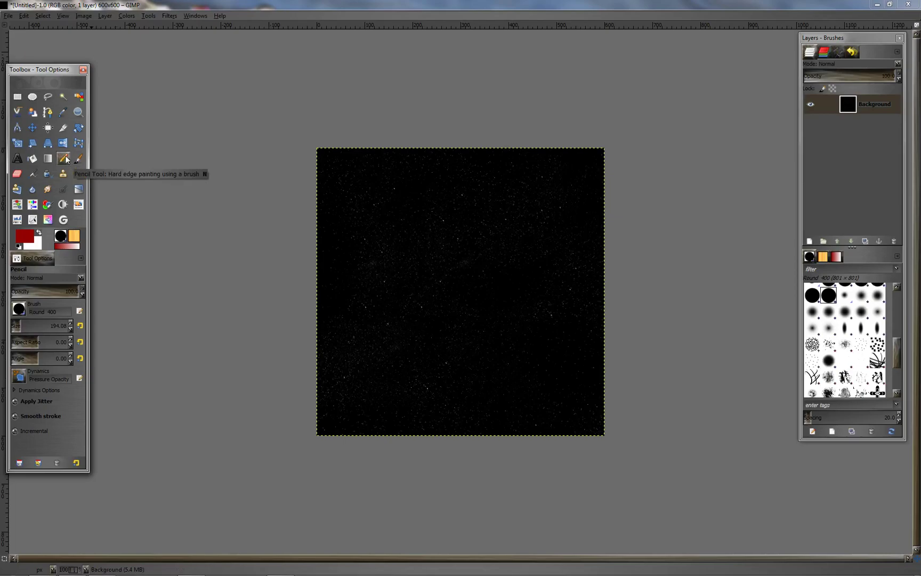
pyautogui.click(830, 299)
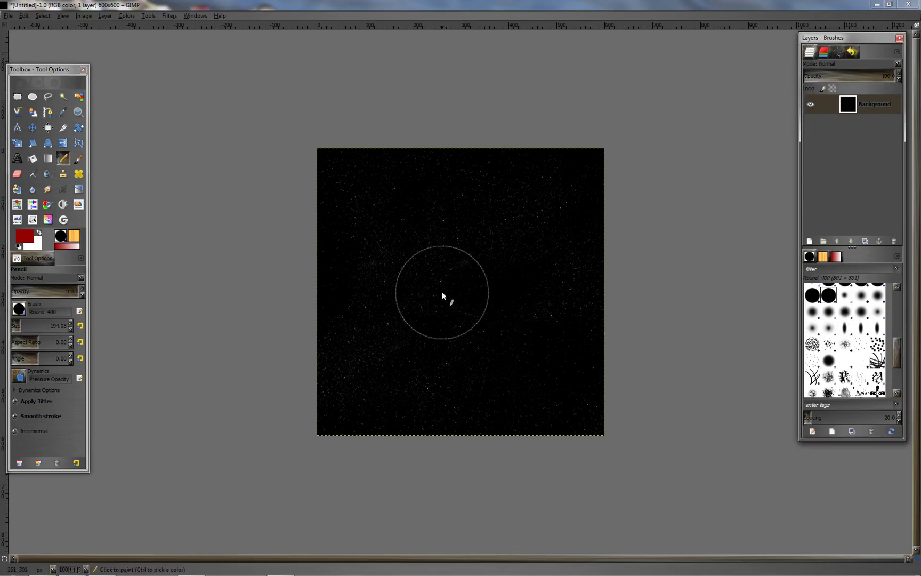
pyautogui.click(442, 295)
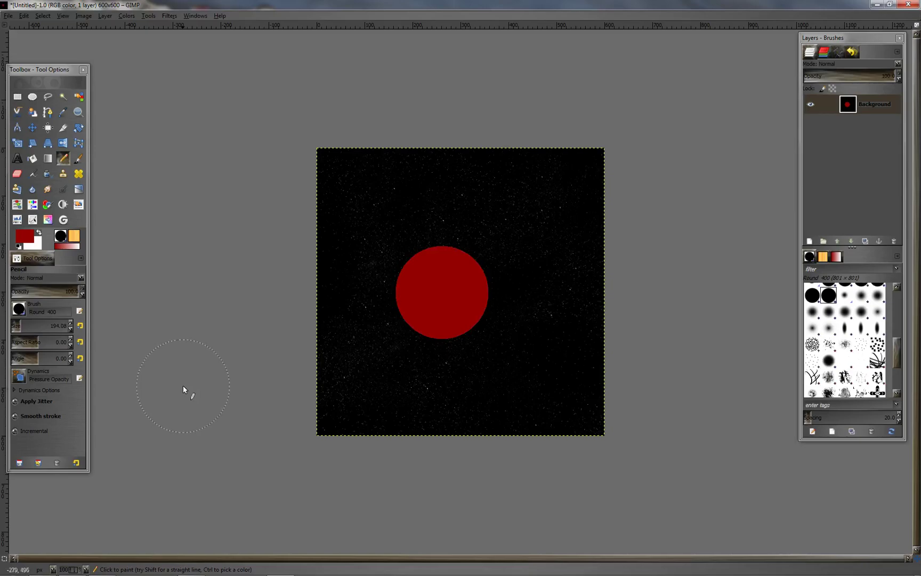
# Airbrush a bright white glow near the top-right corner with the Round soft 100 brush.
pyautogui.click(80, 162)
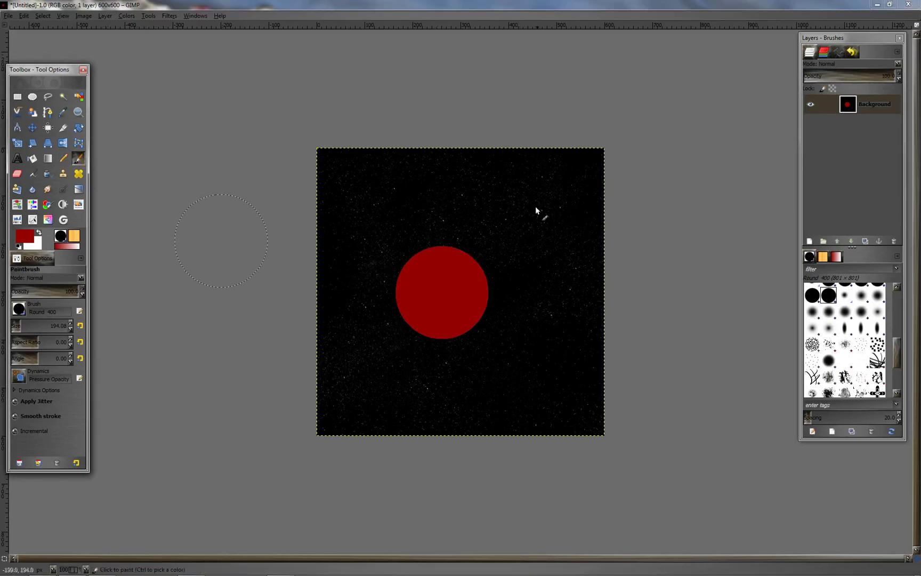
pyautogui.click(828, 328)
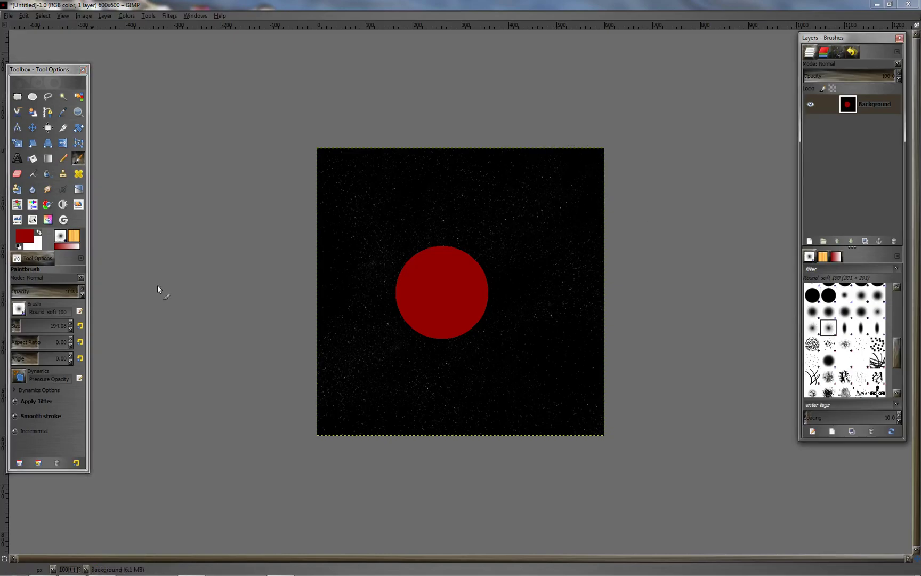
pyautogui.click(39, 233)
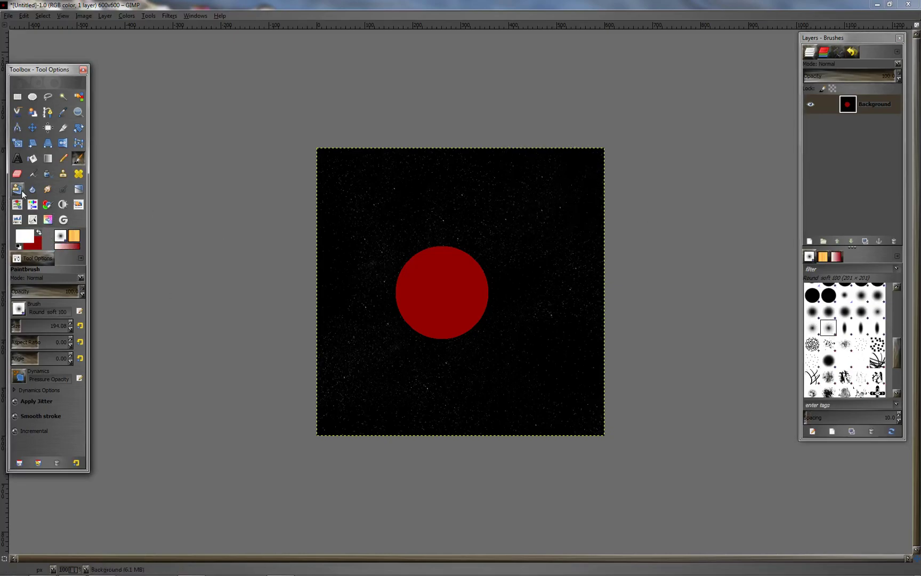
pyautogui.click(33, 173)
pyautogui.click(550, 187)
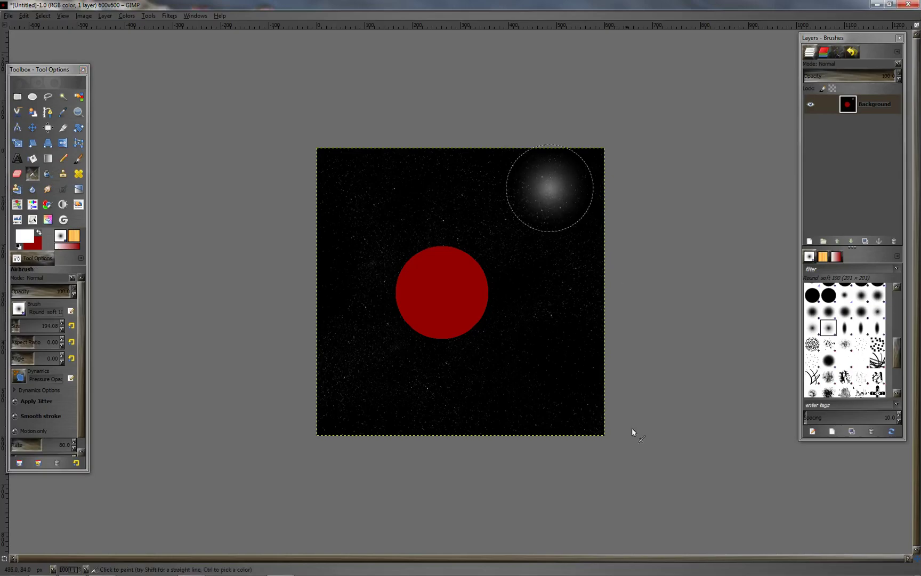
pyautogui.click(550, 188)
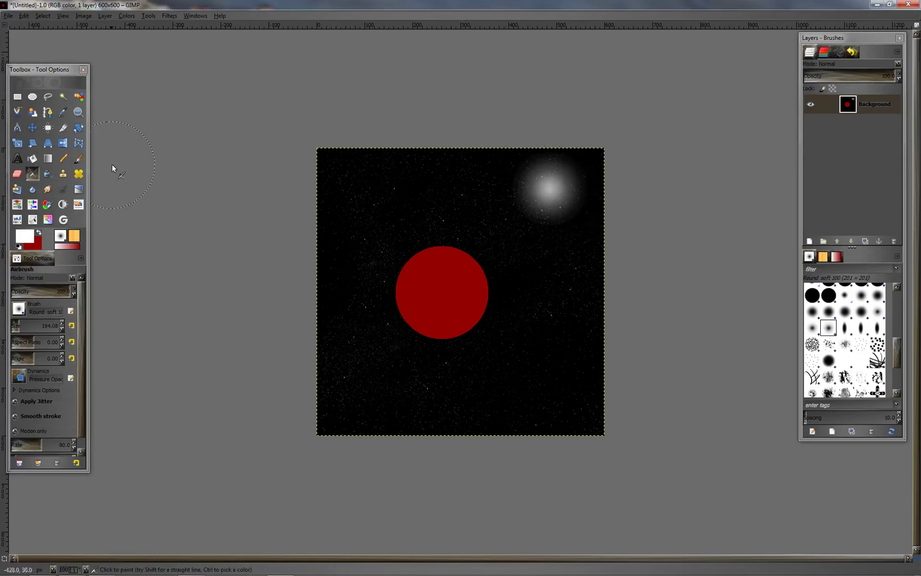
# Set a bright red (f60000) foreground and a fine Paintbrush of about size 10.
pyautogui.click(39, 233)
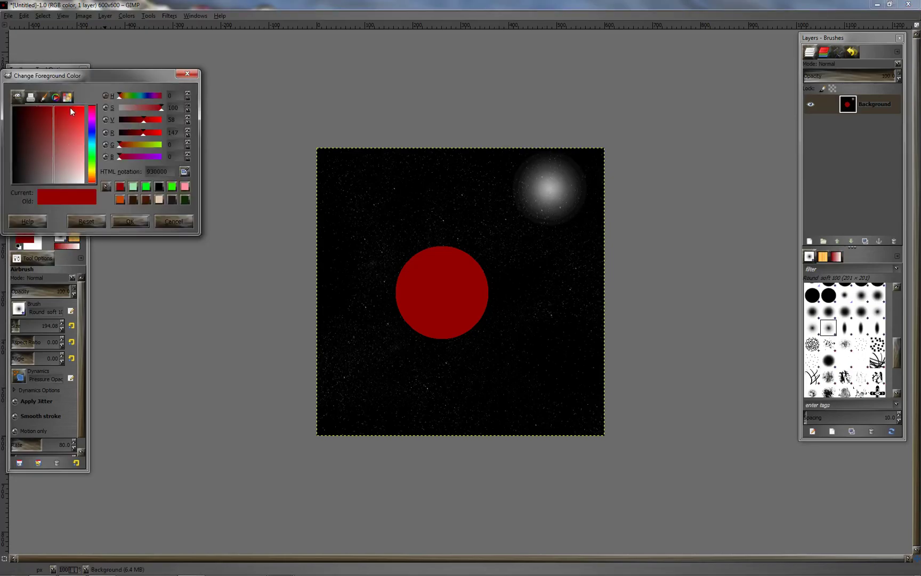
pyautogui.moveTo(52, 106); pyautogui.dragTo(82, 100)
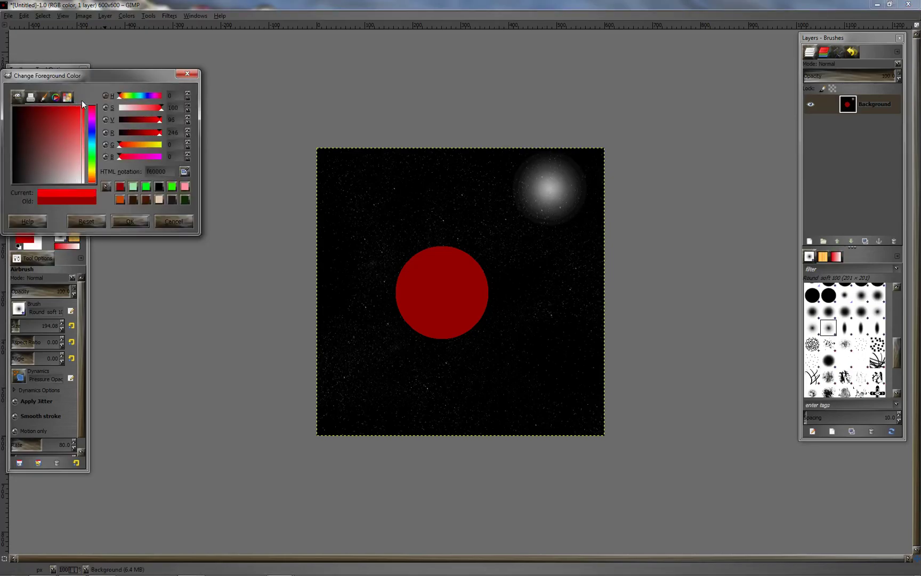
pyautogui.click(133, 223)
pyautogui.press('p')
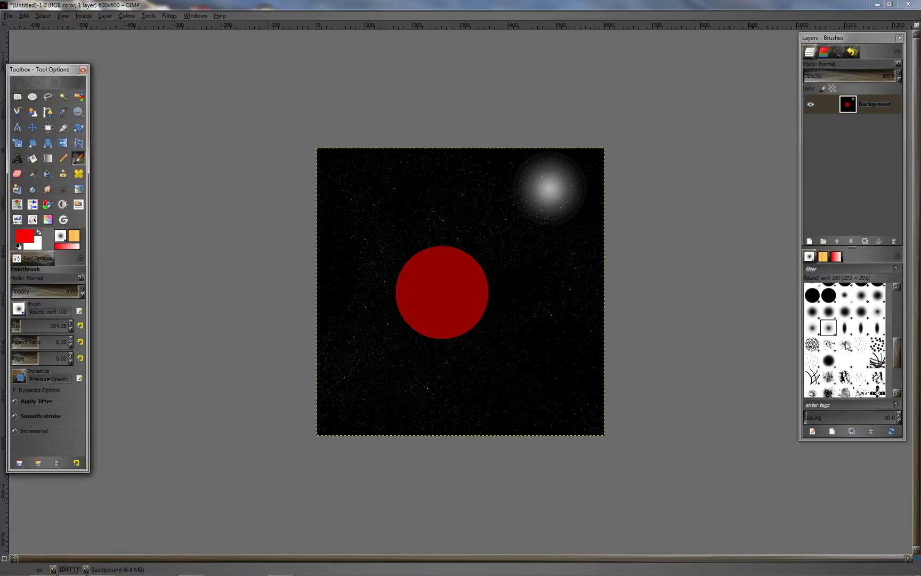
pyautogui.click(829, 328)
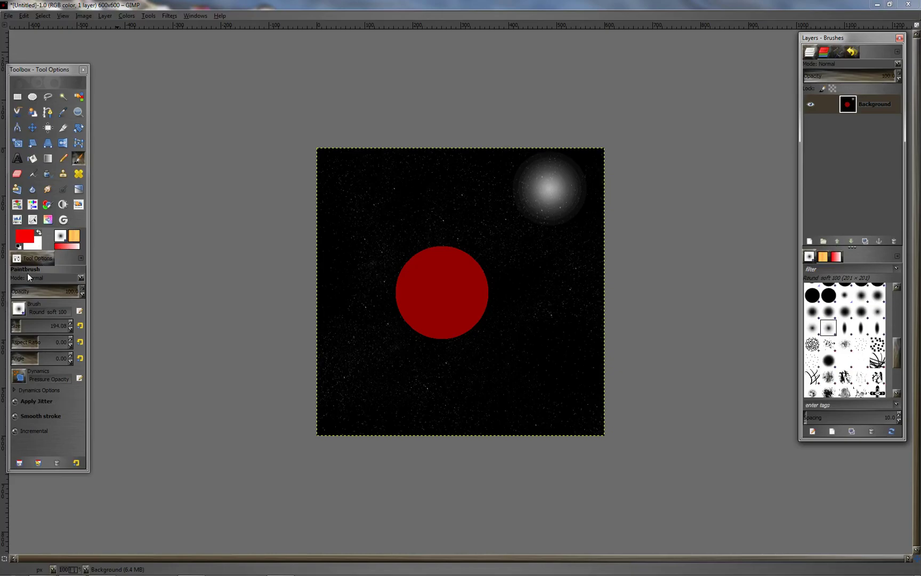
pyautogui.moveTo(20, 322); pyautogui.dragTo(12, 325)
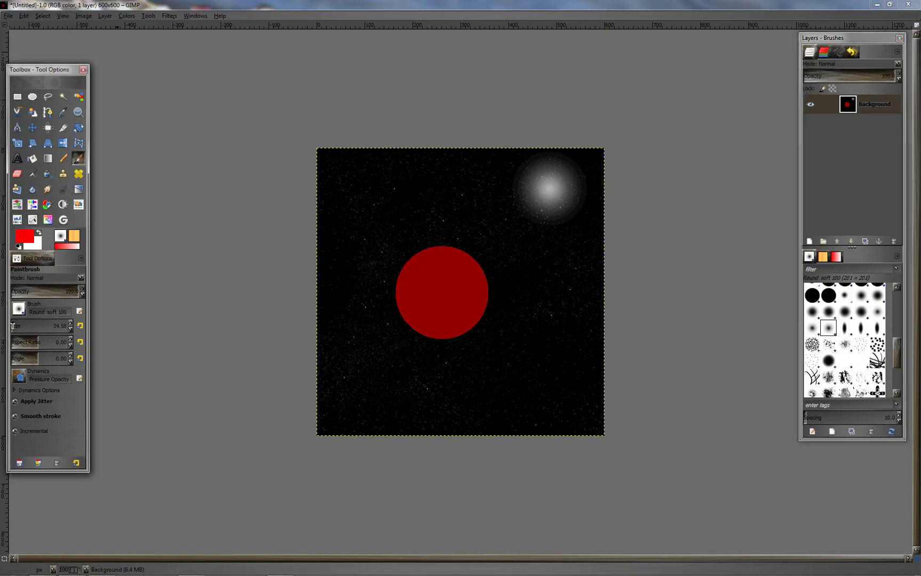
pyautogui.click(70, 330)
# Zoom in and scribble bright red strokes across the circle's top-left edge and upper part.
pyautogui.press('1')
pyautogui.press('+')
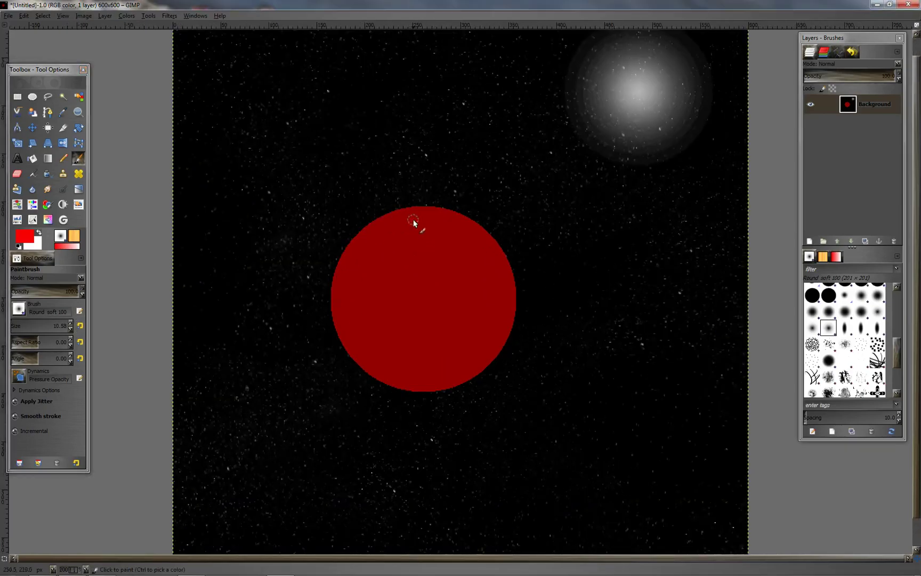
pyautogui.moveTo(374, 233)
pyautogui.mouseDown()
pyautogui.moveTo(406, 216)
pyautogui.moveTo(446, 225)
pyautogui.mouseUp()
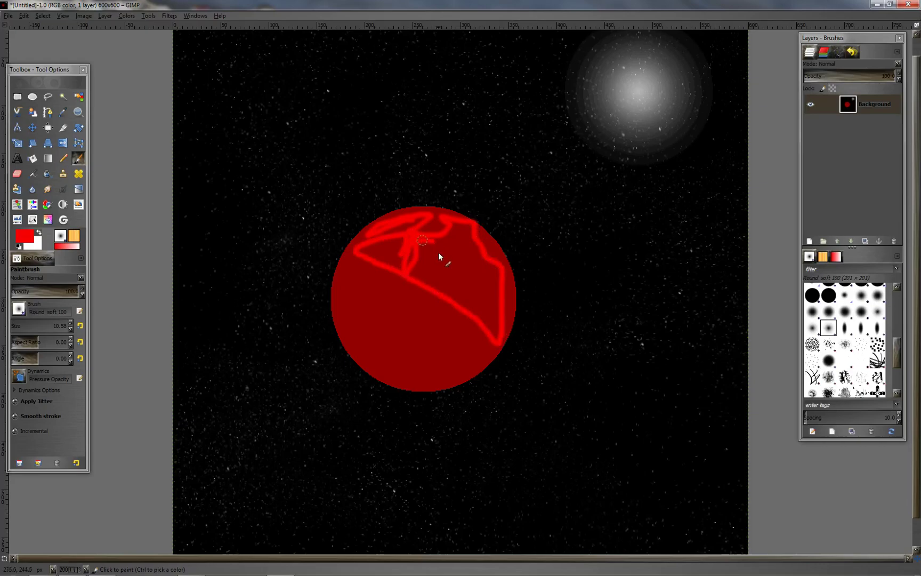
pyautogui.moveTo(474, 281)
pyautogui.mouseDown()
pyautogui.moveTo(494, 329)
pyautogui.moveTo(383, 280)
pyautogui.moveTo(428, 260)
pyautogui.mouseUp()
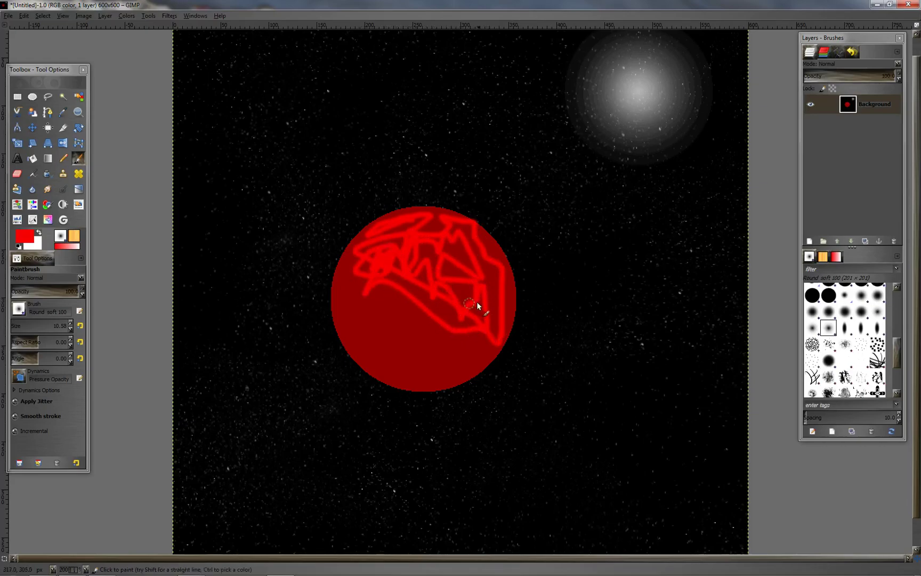
pyautogui.click(27, 238)
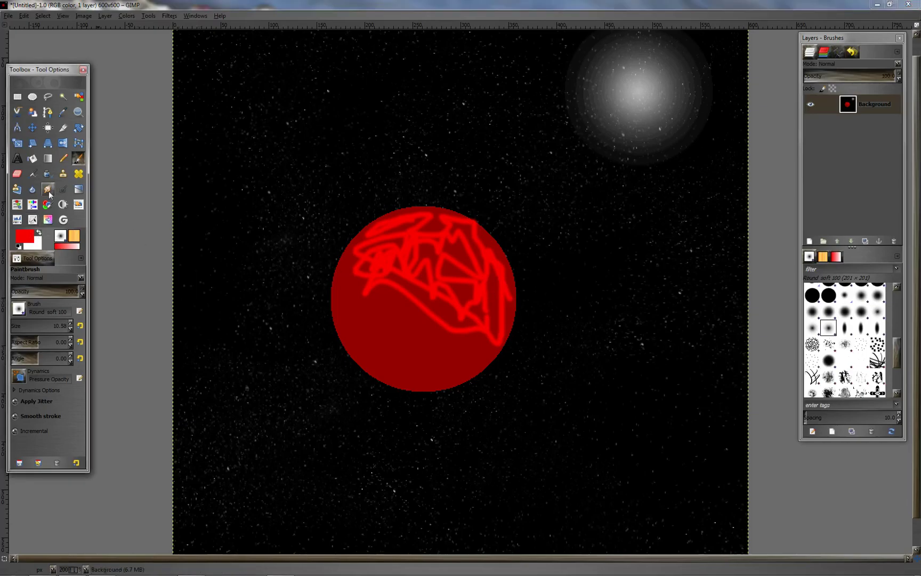
# Paint dark red patches over the planet's left edge and lower-left area.
pyautogui.moveTo(49, 147); pyautogui.dragTo(27, 102)
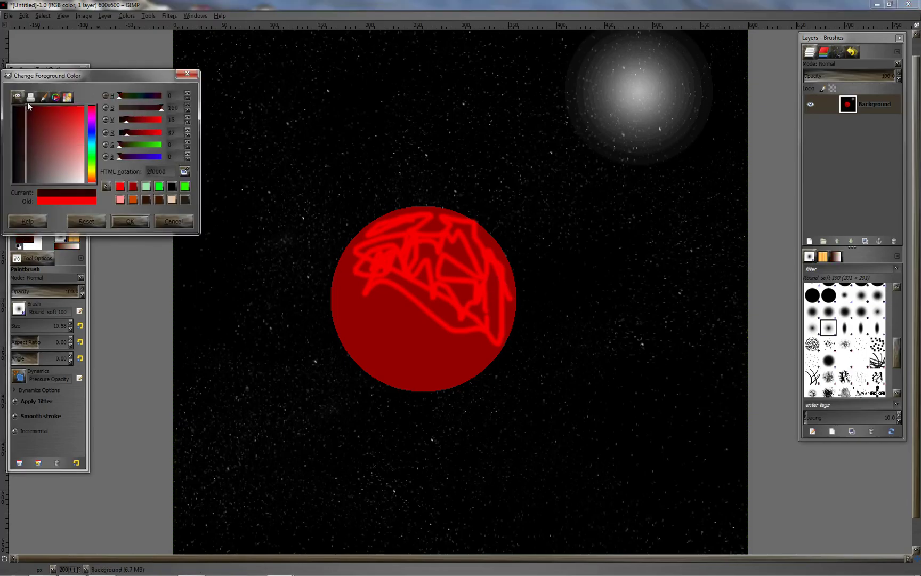
pyautogui.click(123, 222)
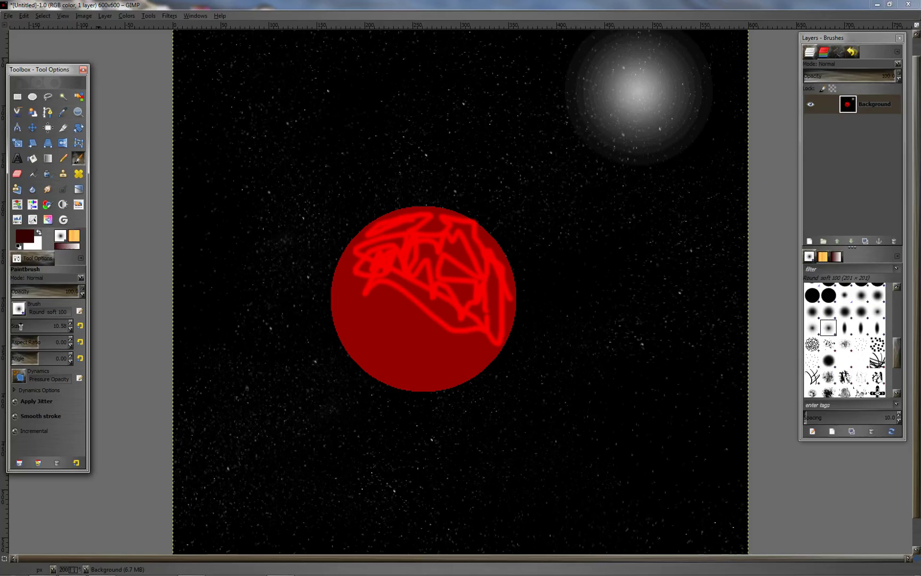
pyautogui.scroll(15, 71, 324)
pyautogui.scroll(-19, 70, 331)
pyautogui.moveTo(352, 287)
pyautogui.mouseDown()
pyautogui.moveTo(347, 302)
pyautogui.moveTo(362, 334)
pyautogui.mouseUp()
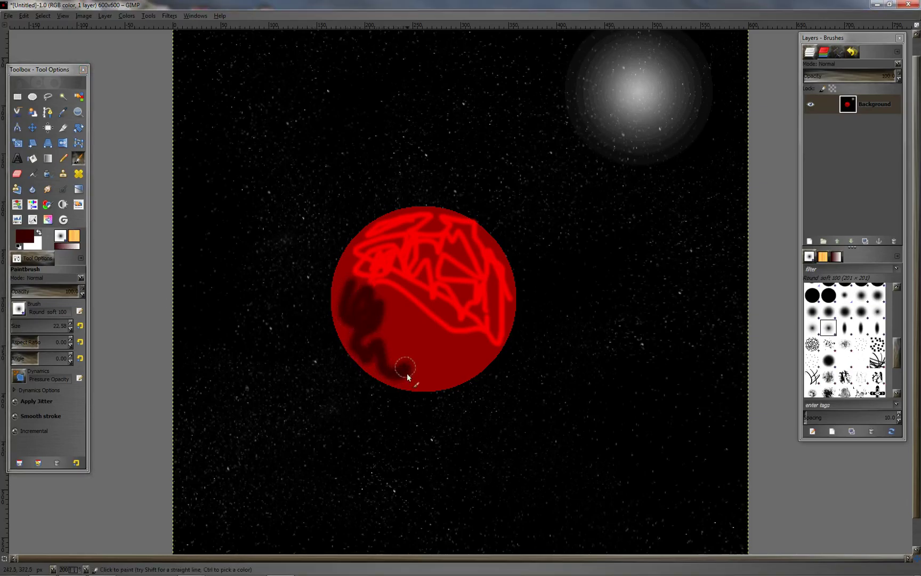
pyautogui.moveTo(471, 349)
pyautogui.mouseDown()
pyautogui.moveTo(418, 320)
pyautogui.moveTo(359, 270)
pyautogui.moveTo(385, 297)
pyautogui.moveTo(473, 336)
pyautogui.moveTo(424, 360)
pyautogui.mouseUp()
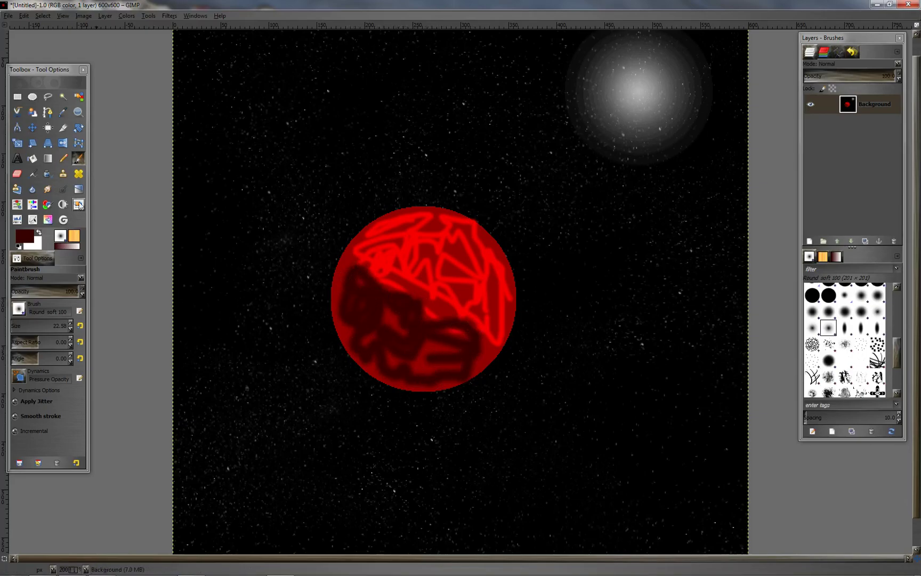
# Smudge the bright red streaks across the planet's upper-left, top edge and right side.
pyautogui.click(47, 188)
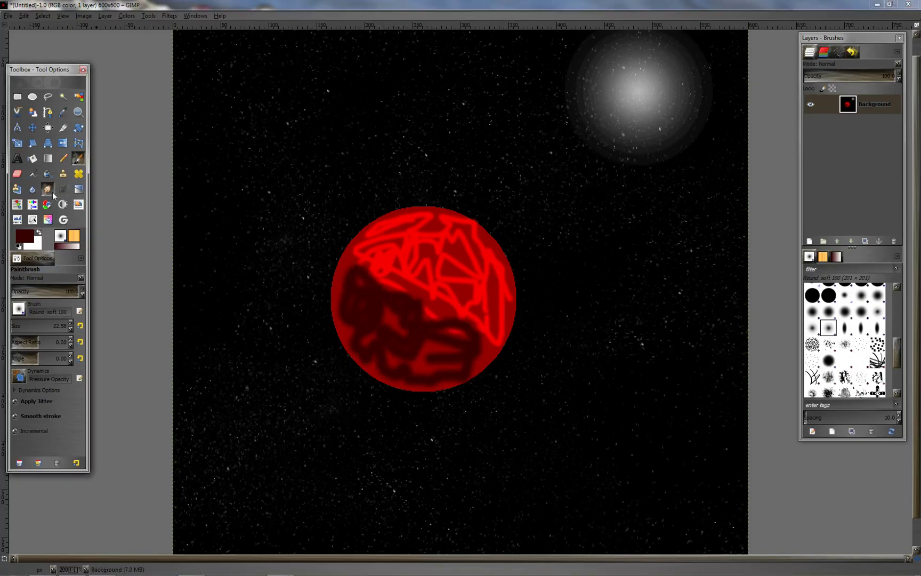
pyautogui.click(70, 323)
pyautogui.moveTo(430, 269)
pyautogui.mouseDown()
pyautogui.moveTo(396, 261)
pyautogui.moveTo(373, 271)
pyautogui.moveTo(396, 240)
pyautogui.mouseUp()
pyautogui.click(70, 329)
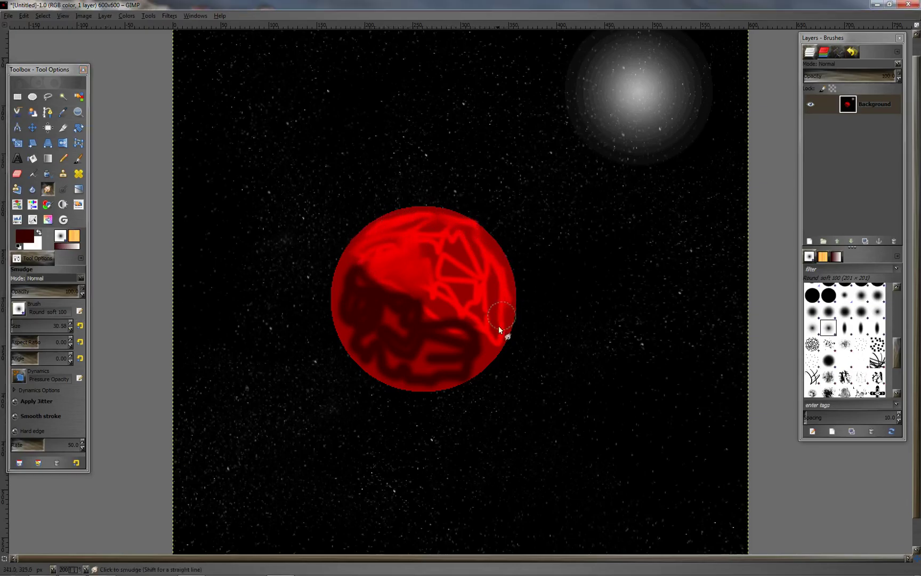
pyautogui.moveTo(469, 235)
pyautogui.mouseDown()
pyautogui.moveTo(424, 225)
pyautogui.moveTo(367, 250)
pyautogui.mouseUp()
pyautogui.moveTo(443, 255)
pyautogui.mouseDown()
pyautogui.moveTo(474, 295)
pyautogui.moveTo(454, 304)
pyautogui.mouseUp()
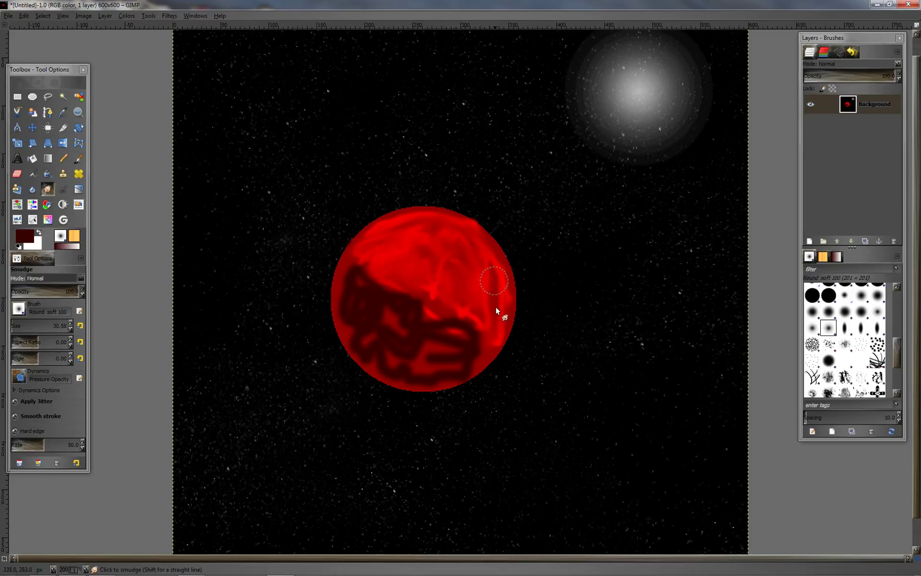
# Blend the dark streaks into the red across the planet's left, centre and lower areas.
pyautogui.moveTo(453, 314)
pyautogui.mouseDown()
pyautogui.moveTo(428, 323)
pyautogui.moveTo(471, 364)
pyautogui.moveTo(413, 380)
pyautogui.moveTo(358, 348)
pyautogui.moveTo(364, 302)
pyautogui.mouseUp()
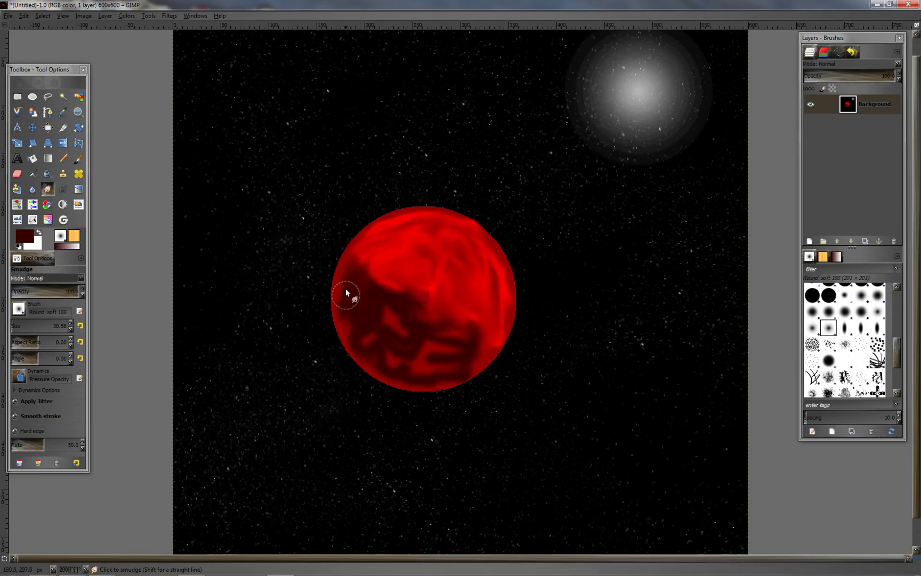
pyautogui.moveTo(347, 332)
pyautogui.mouseDown()
pyautogui.moveTo(382, 329)
pyautogui.moveTo(373, 281)
pyautogui.moveTo(400, 294)
pyautogui.mouseUp()
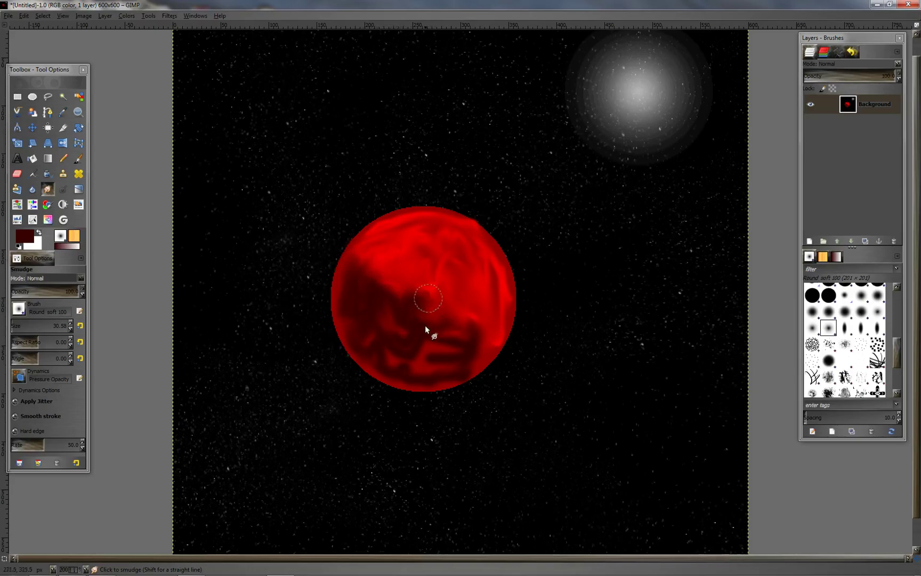
pyautogui.moveTo(487, 339)
pyautogui.mouseDown()
pyautogui.moveTo(445, 369)
pyautogui.moveTo(425, 356)
pyautogui.moveTo(382, 357)
pyautogui.mouseUp()
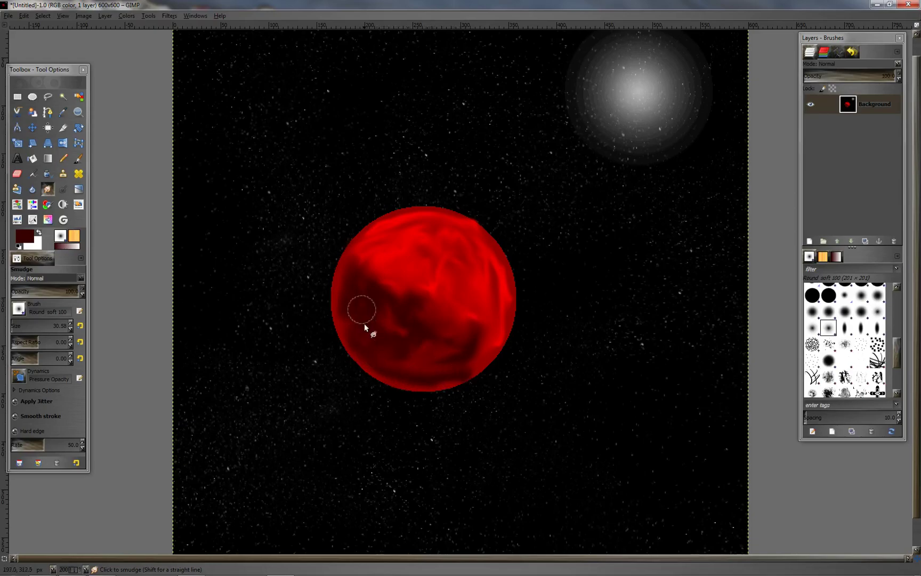
pyautogui.moveTo(370, 300)
pyautogui.mouseDown()
pyautogui.moveTo(434, 323)
pyautogui.moveTo(426, 308)
pyautogui.moveTo(447, 349)
pyautogui.mouseUp()
pyautogui.moveTo(353, 276); pyautogui.dragTo(504, 323)
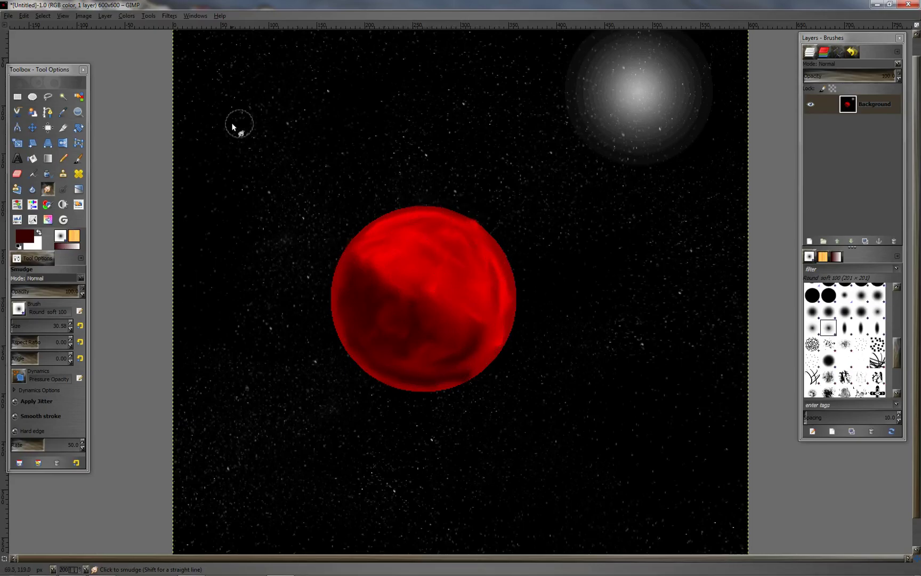
# Airbrush a soft white glow along the planet's upper rim at reduced opacity.
pyautogui.click(33, 174)
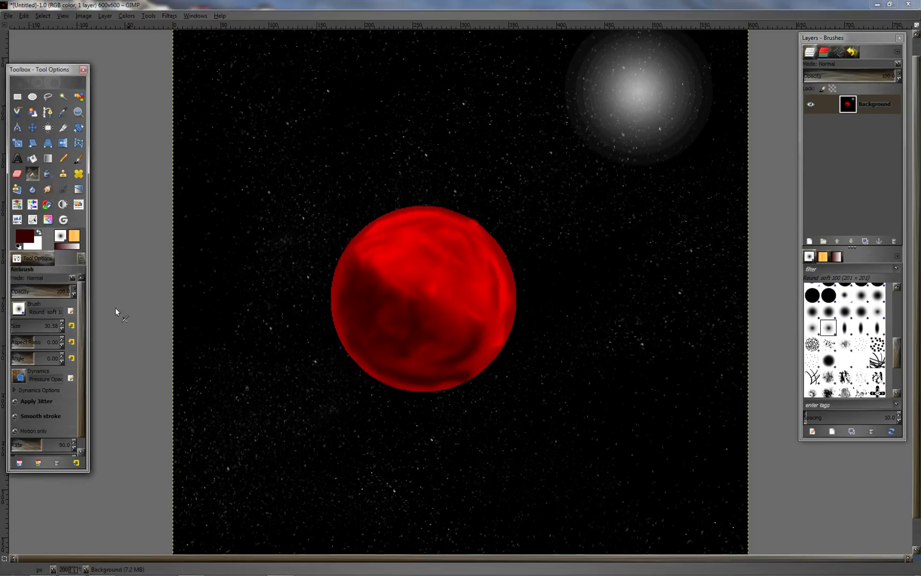
pyautogui.press('x')
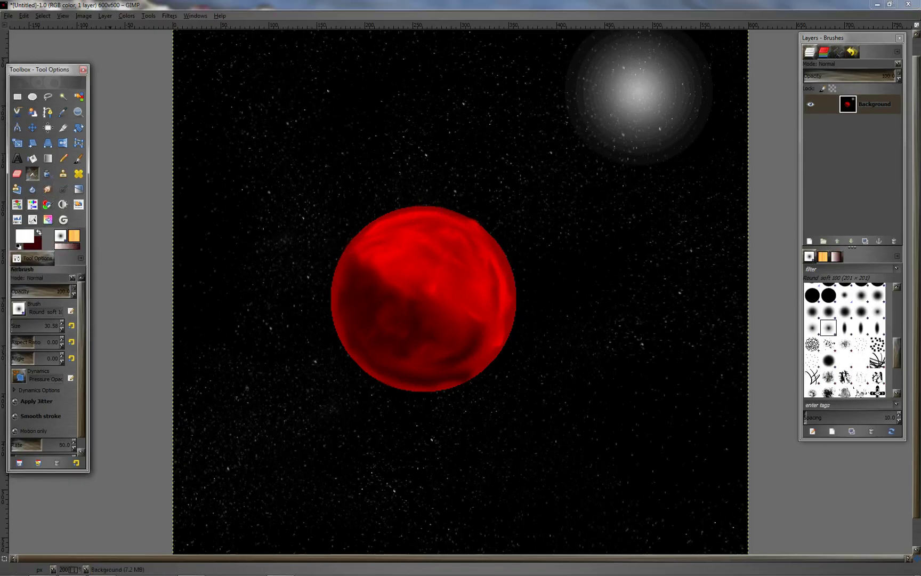
pyautogui.moveTo(33, 293); pyautogui.dragTo(30, 293)
pyautogui.scroll(5, 69, 325)
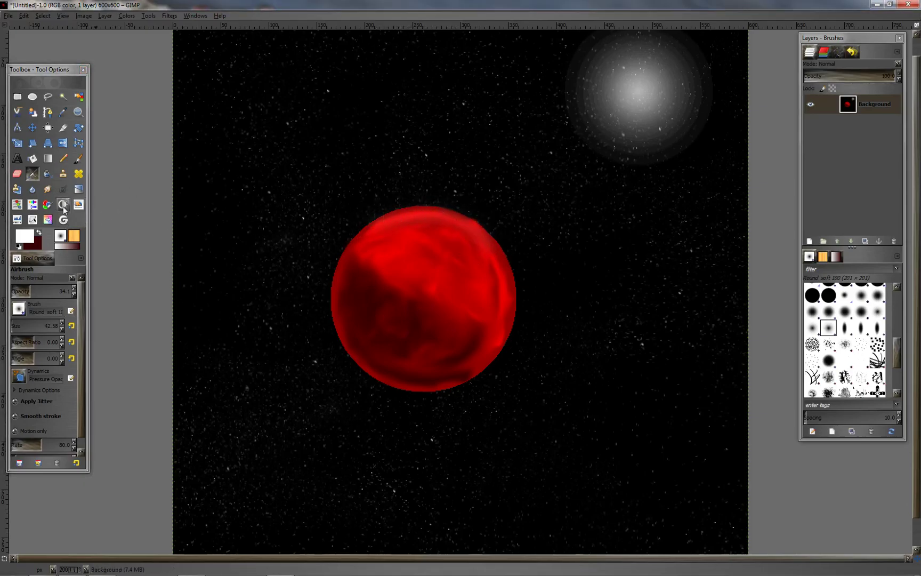
pyautogui.click(50, 288)
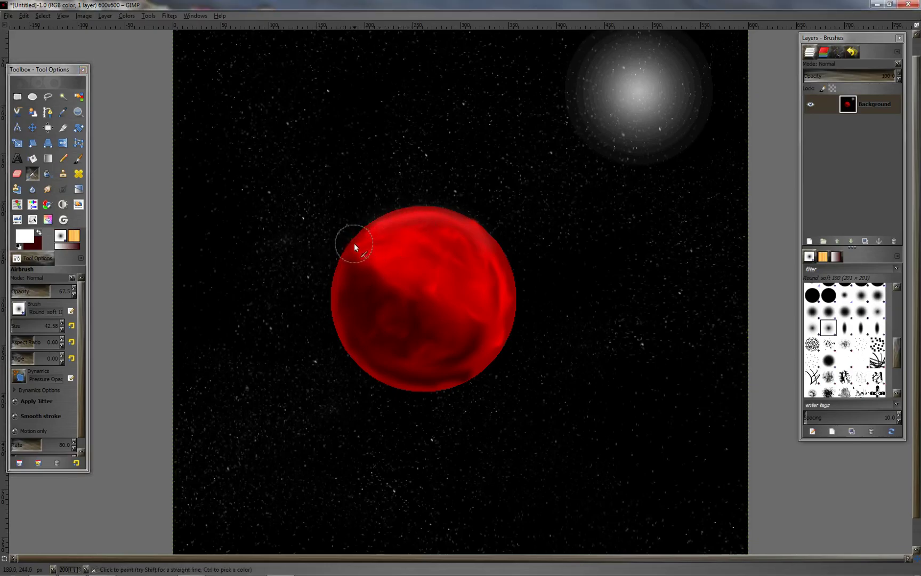
pyautogui.moveTo(355, 247)
pyautogui.mouseDown()
pyautogui.moveTo(506, 266)
pyautogui.moveTo(514, 322)
pyautogui.mouseUp()
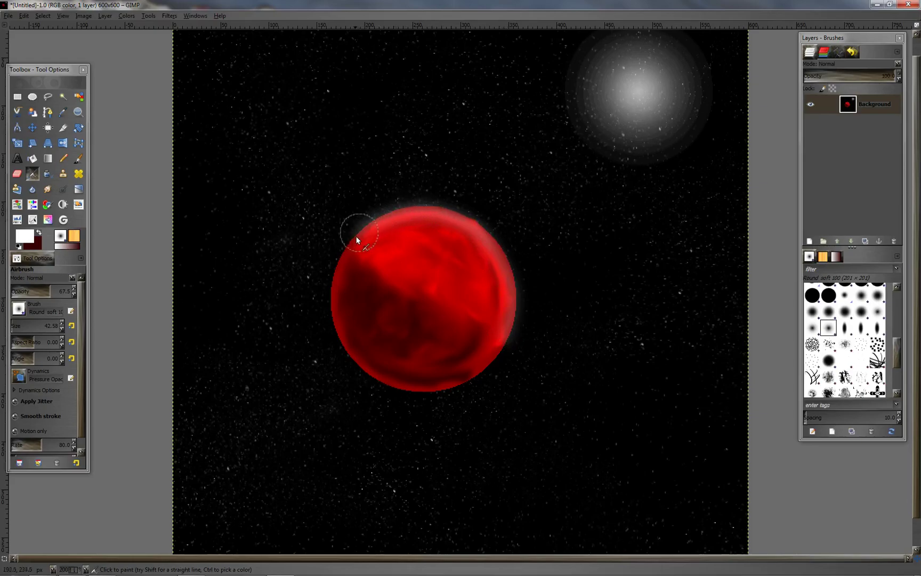
# Choose a near-black foreground colour for shading the planet's lower side.
pyautogui.click(27, 237)
pyautogui.click(41, 155)
pyautogui.moveTo(41, 154); pyautogui.dragTo(22, 159)
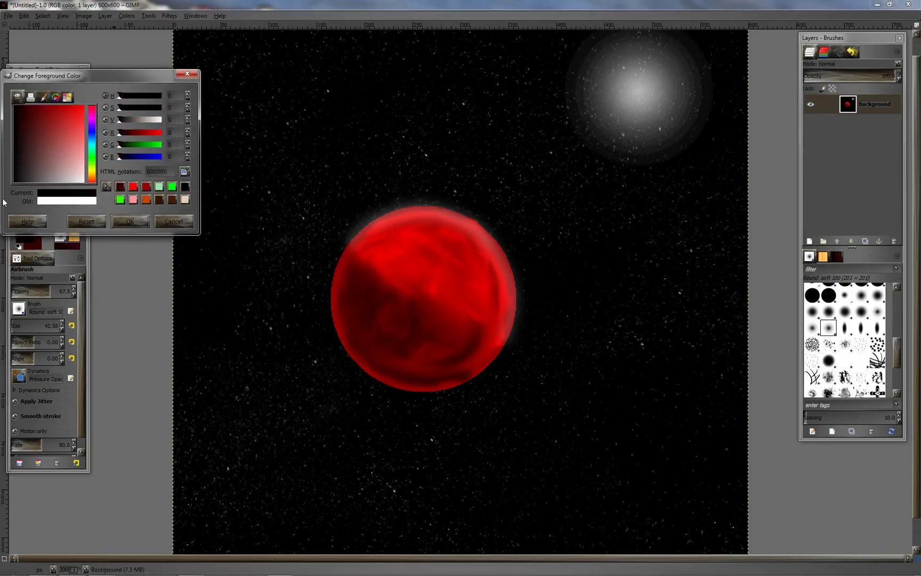
pyautogui.click(130, 221)
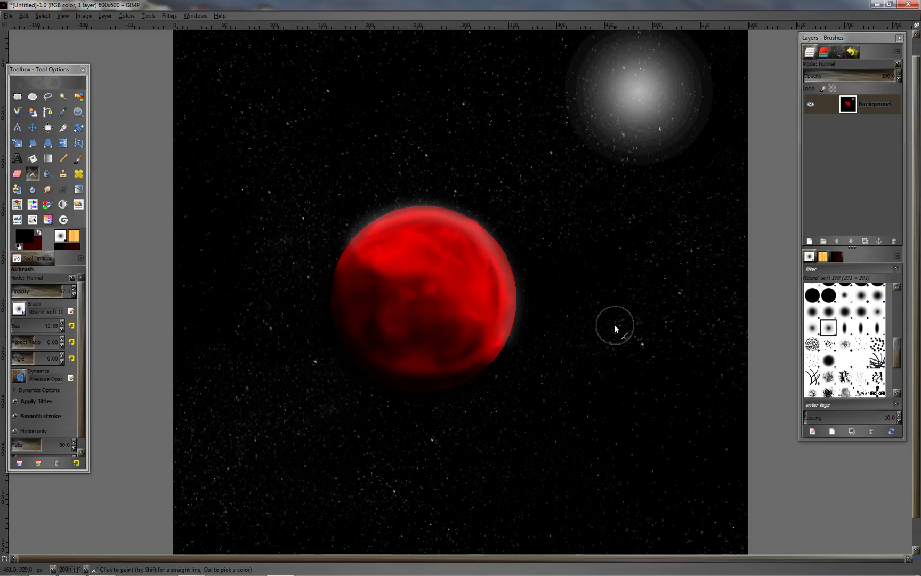
pyautogui.keyDown('ctrl'); pyautogui.scroll(-1, 536, 277); pyautogui.keyUp('ctrl')
pyautogui.keyDown('ctrl'); pyautogui.scroll(-1, 538, 276); pyautogui.keyUp('ctrl')
pyautogui.keyDown('ctrl'); pyautogui.scroll(-1, 537, 277); pyautogui.keyUp('ctrl')
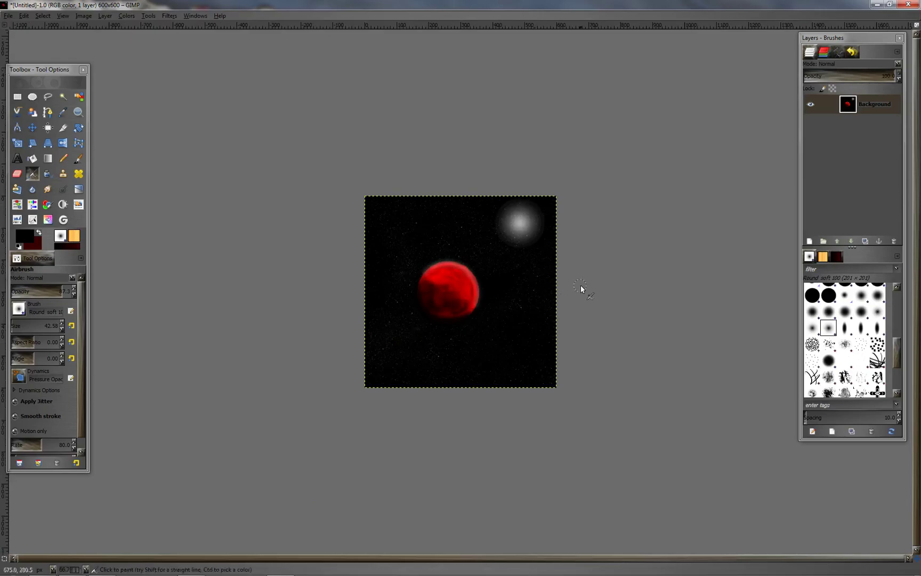
pyautogui.keyDown('ctrl'); pyautogui.scroll(1, 533, 268); pyautogui.keyUp('ctrl')
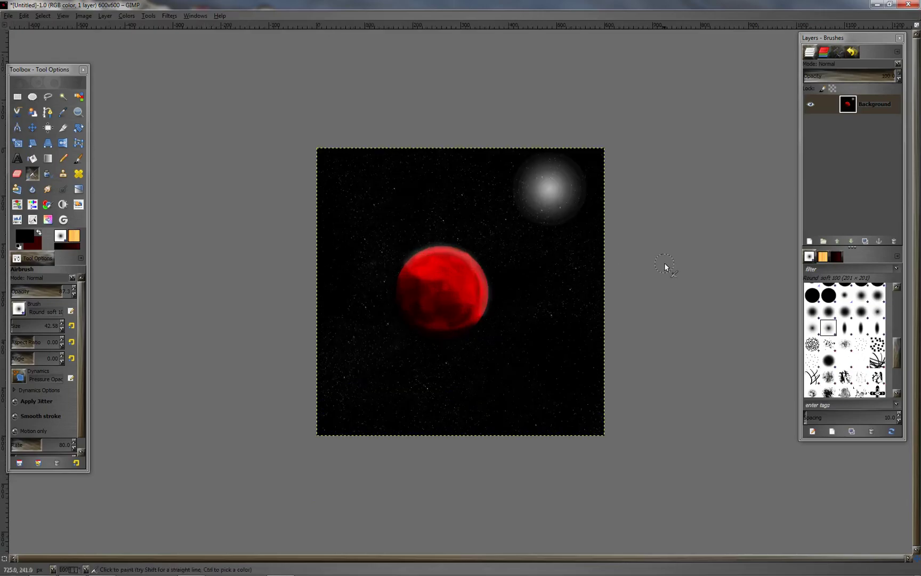